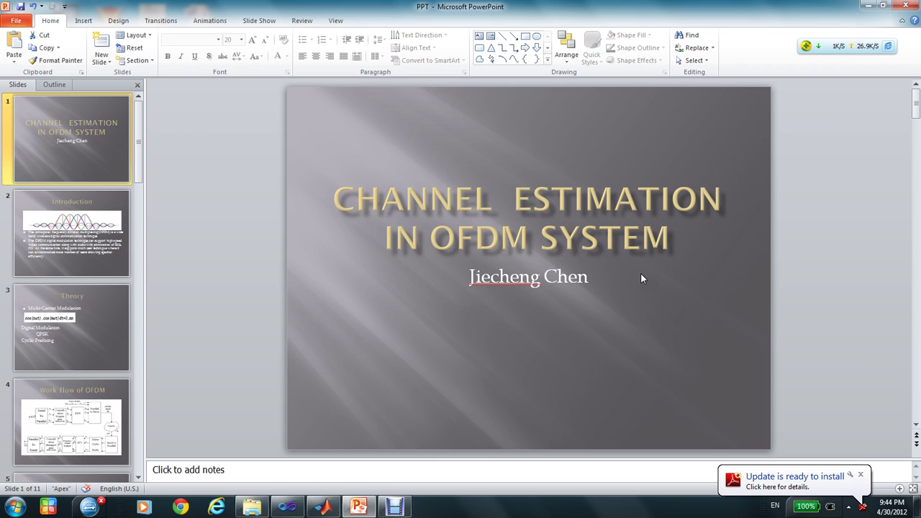
- Display slide 2, Introduction, with its orthogonal subcarrier waveform image
click(91, 228)
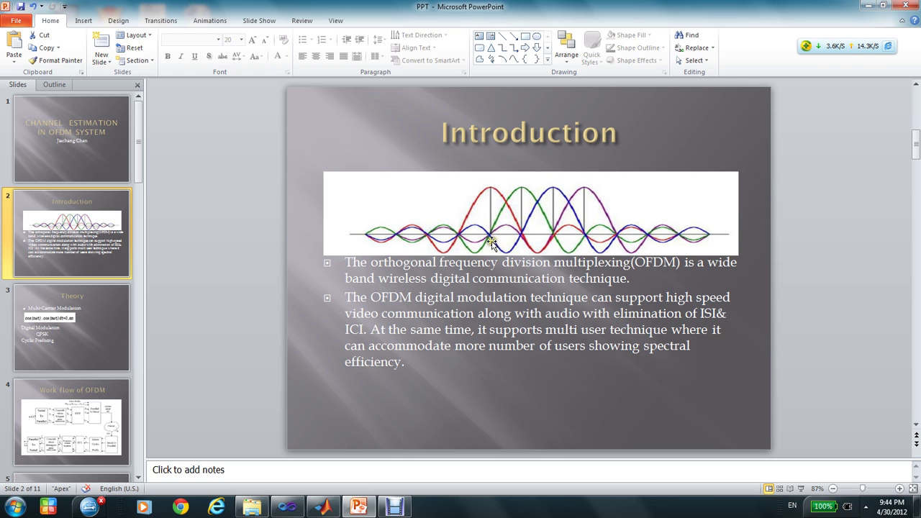
- Display slide 3, Theory, covering multi-carrier modulation, QPSK and cyclic prefixing
click(103, 301)
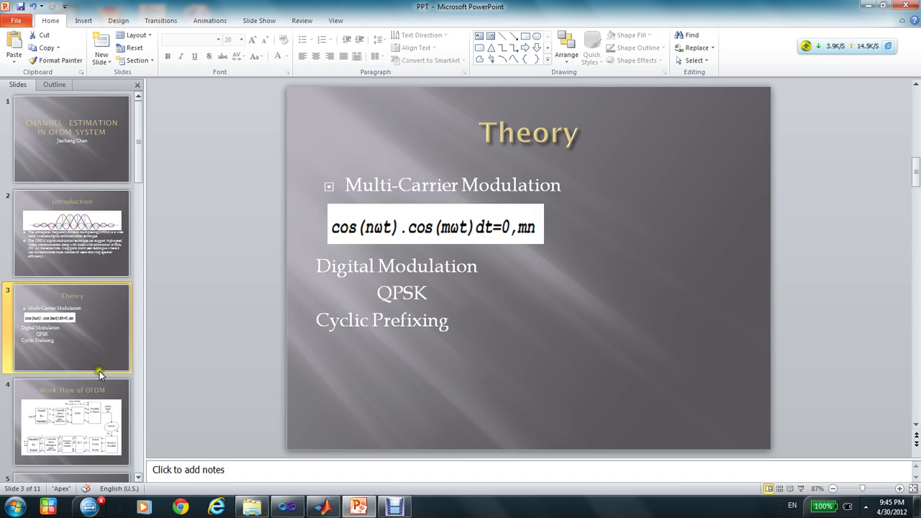
- Display slide 4, Work flow of OFDM, with its transmitter–channel–receiver diagram
click(77, 392)
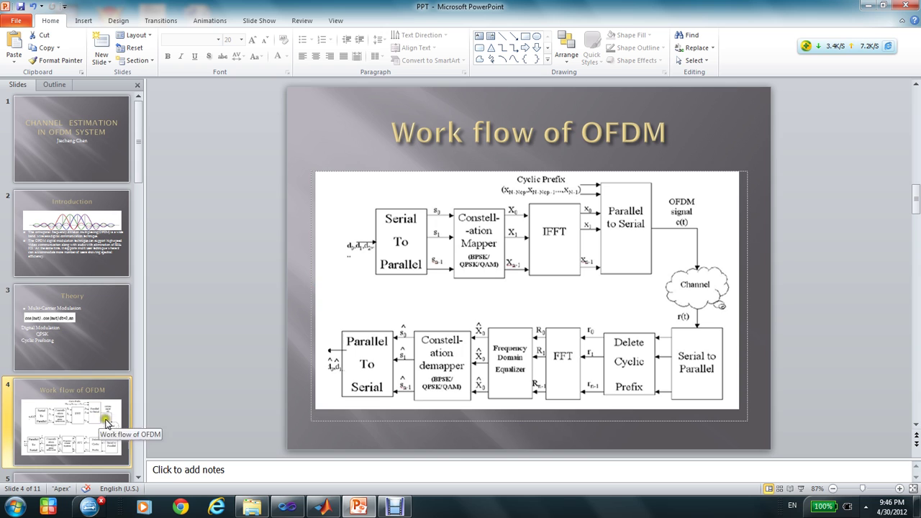
scroll(127, 405, down, 1)
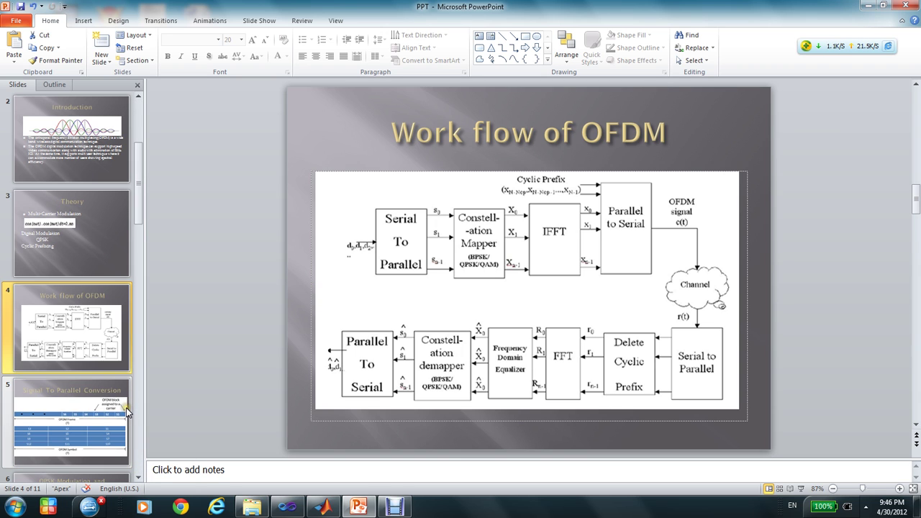
- Display slide 5, Signal To Parallel Conversion, mapping symbols S1–S12 into an OFDM frame
click(133, 406)
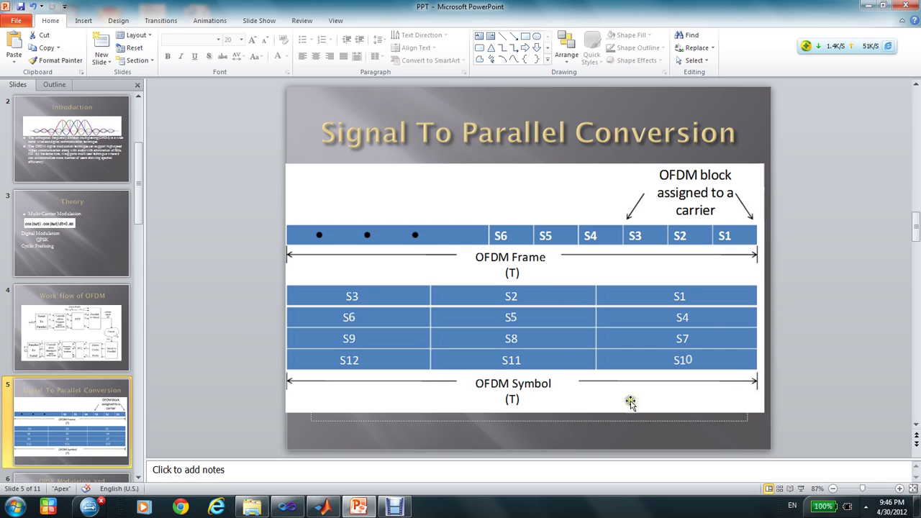
click(138, 479)
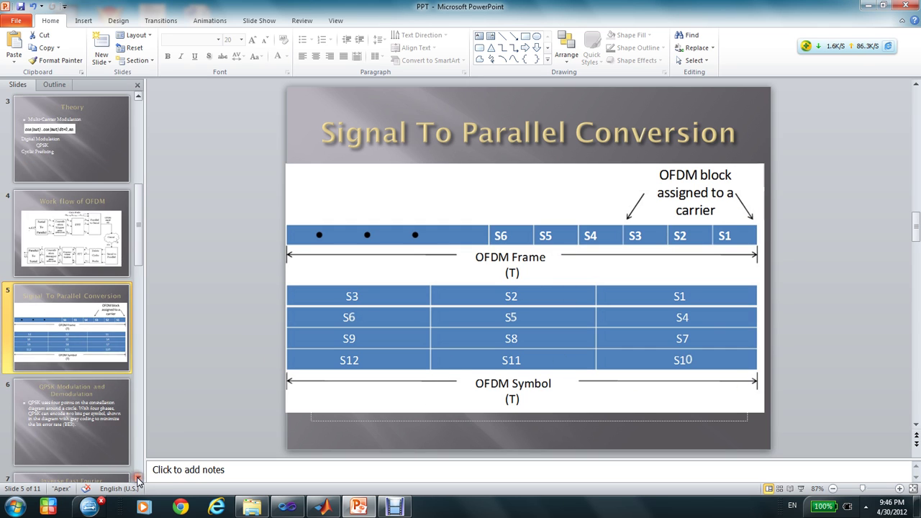
- Show slide 6, QPSK Modulation and Demodulation, highlighting its title and explanation text
click(115, 442)
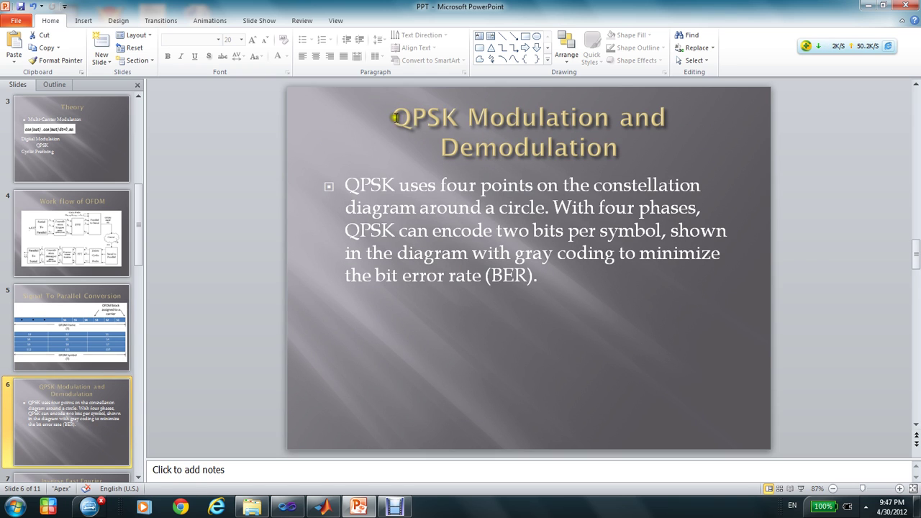
drag(392, 117, 555, 127)
click(630, 210)
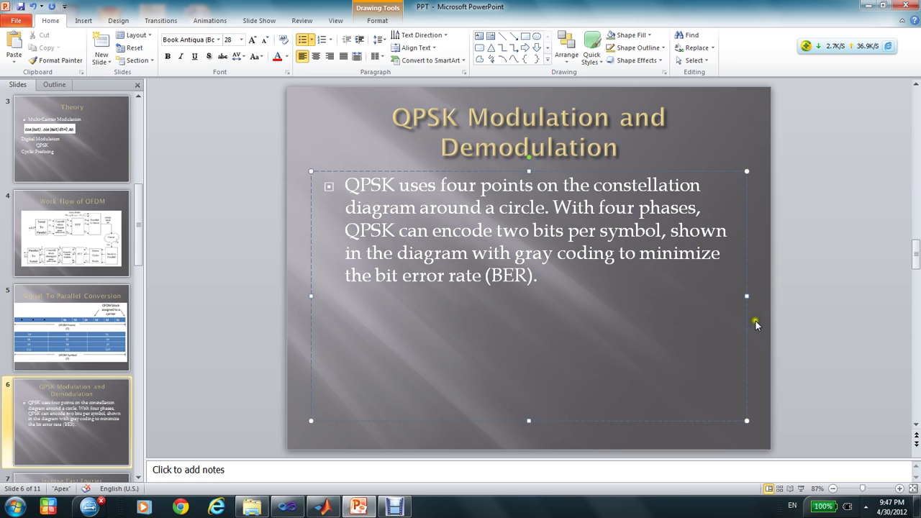
click(759, 301)
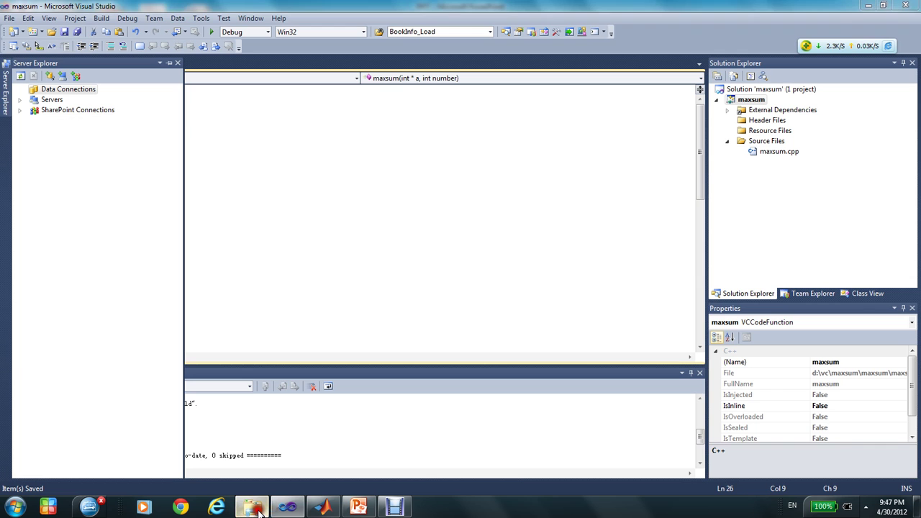
- Open Project.pdf from D:\study\wireless in Adobe Reader
click(272, 471)
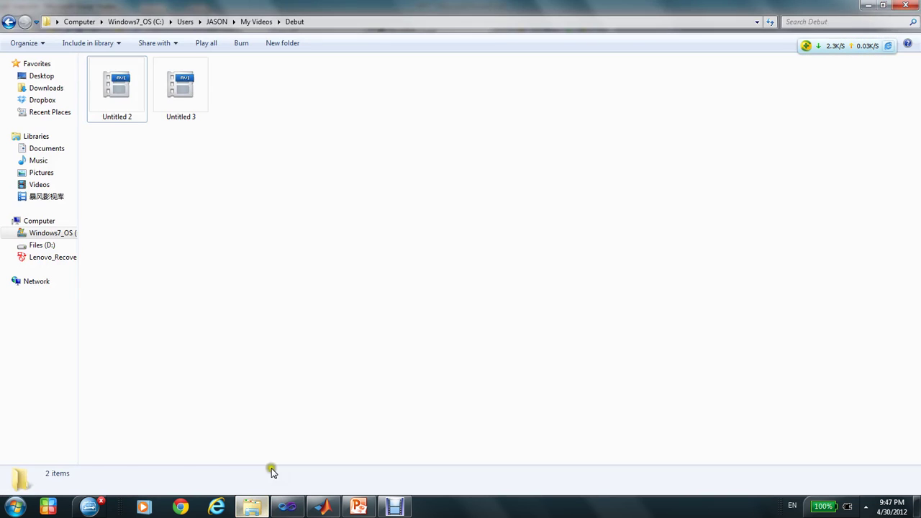
click(49, 246)
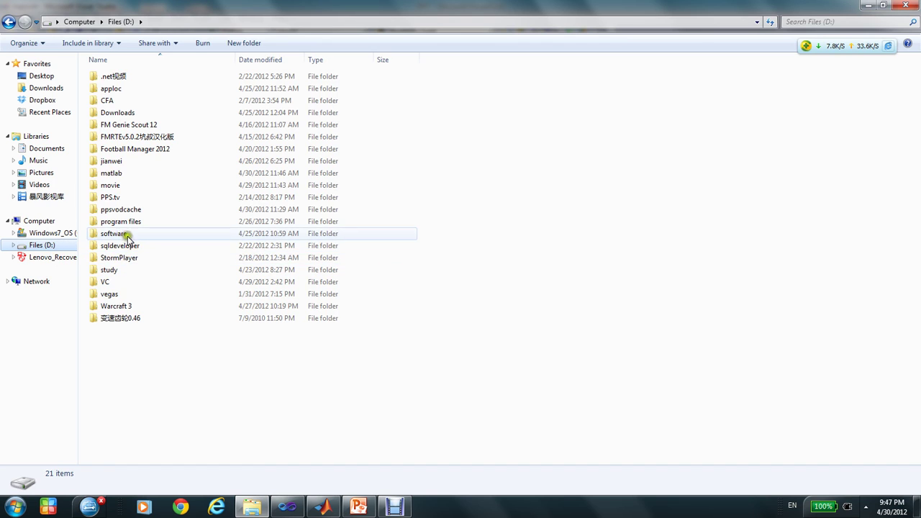
click(124, 273)
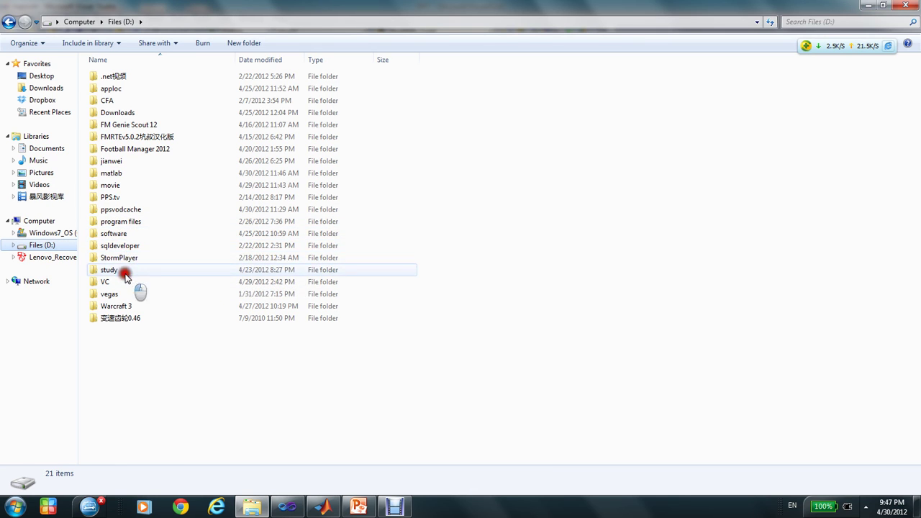
double_click(124, 272)
double_click(127, 124)
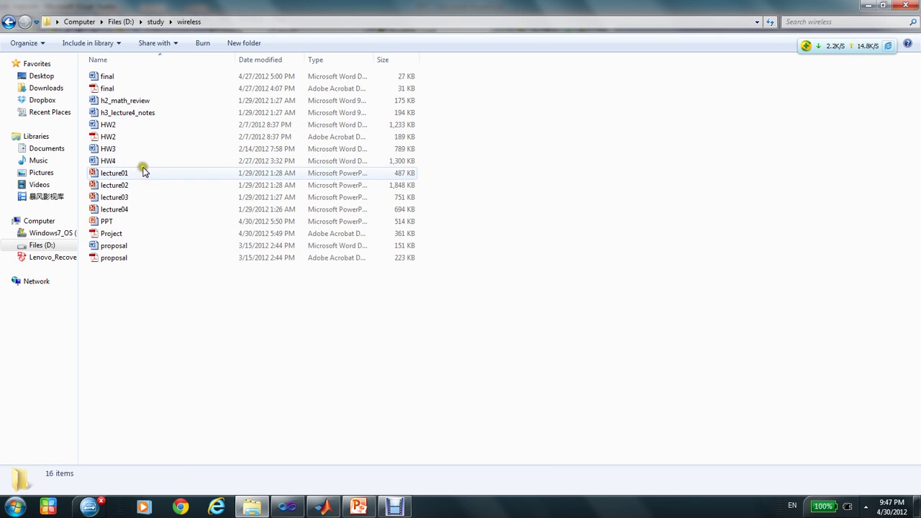
double_click(127, 233)
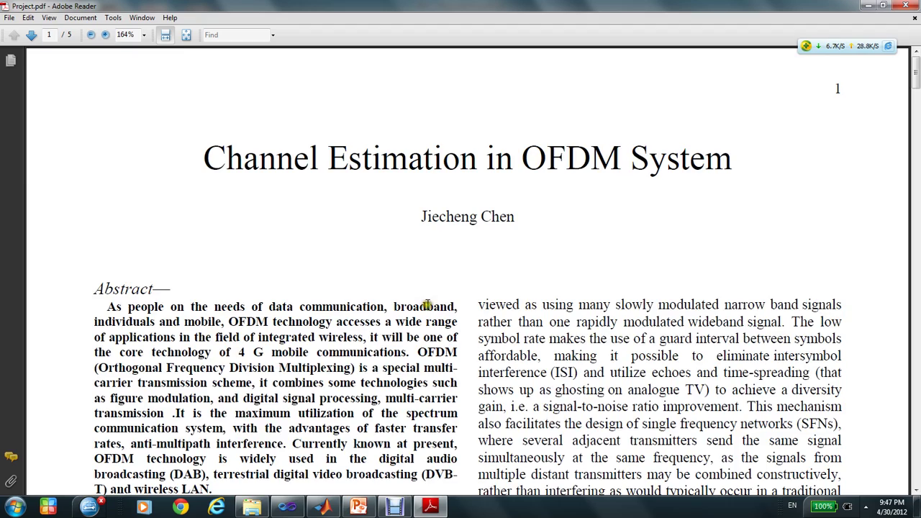
- Point out Fig. 4, the QPSK constellation on page 4, then return to PowerPoint
drag(916, 63, 915, 381)
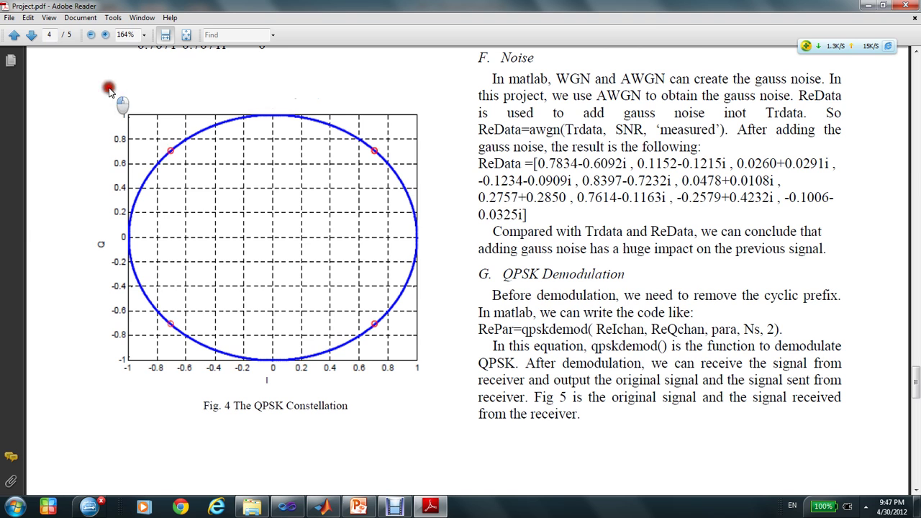
drag(118, 115, 431, 434)
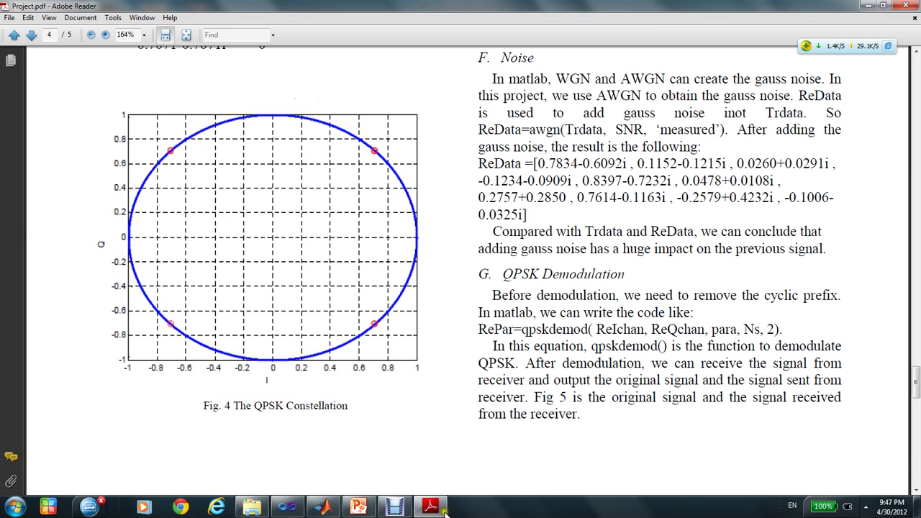
click(358, 507)
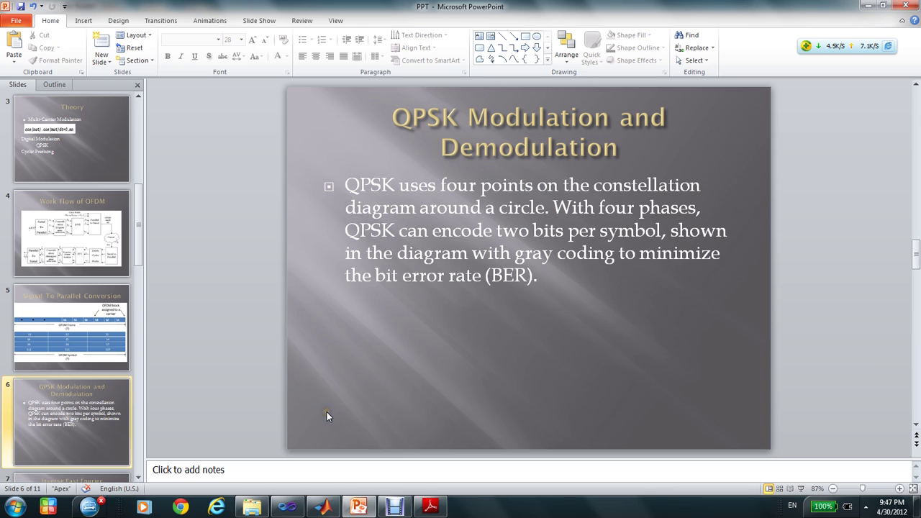
- Show slide 8, Cyclic Prefixing, then return to slide 4's OFDM block diagram
scroll(338, 324, down, 1)
click(94, 226)
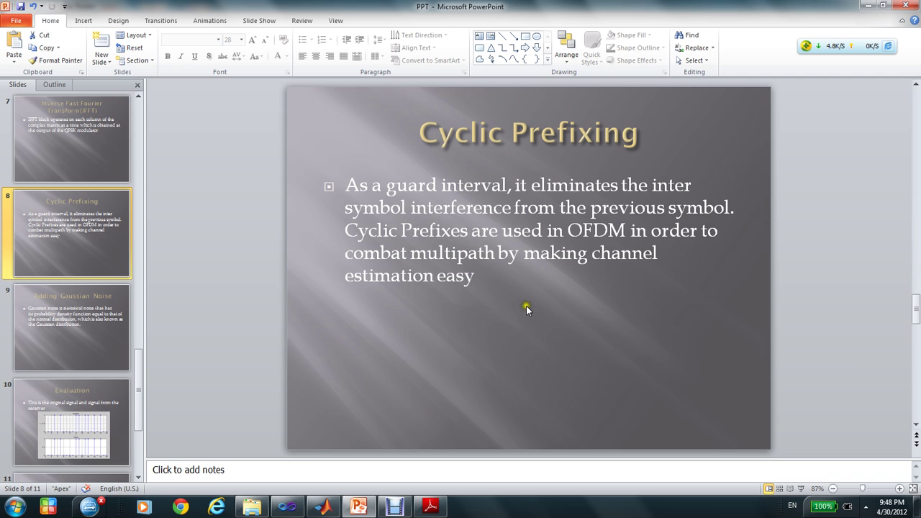
scroll(165, 189, up, 1)
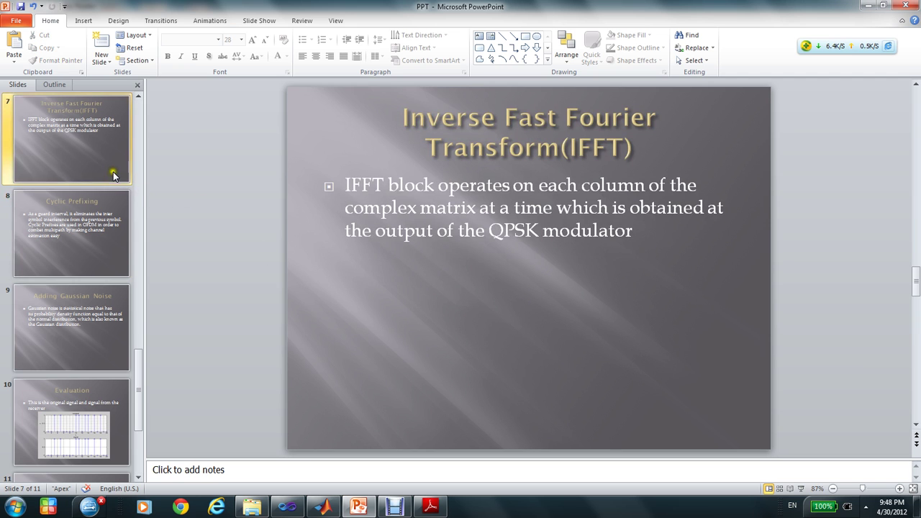
scroll(72, 180, up, 3)
click(96, 179)
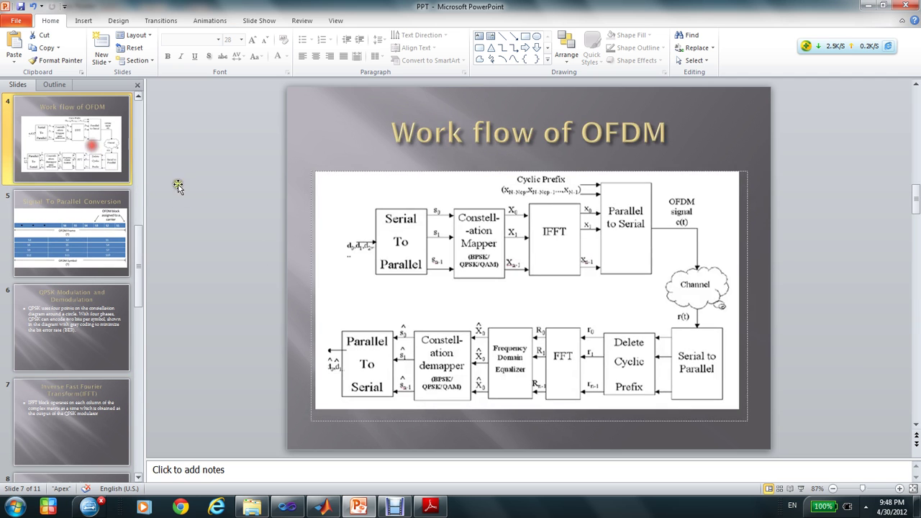
click(541, 194)
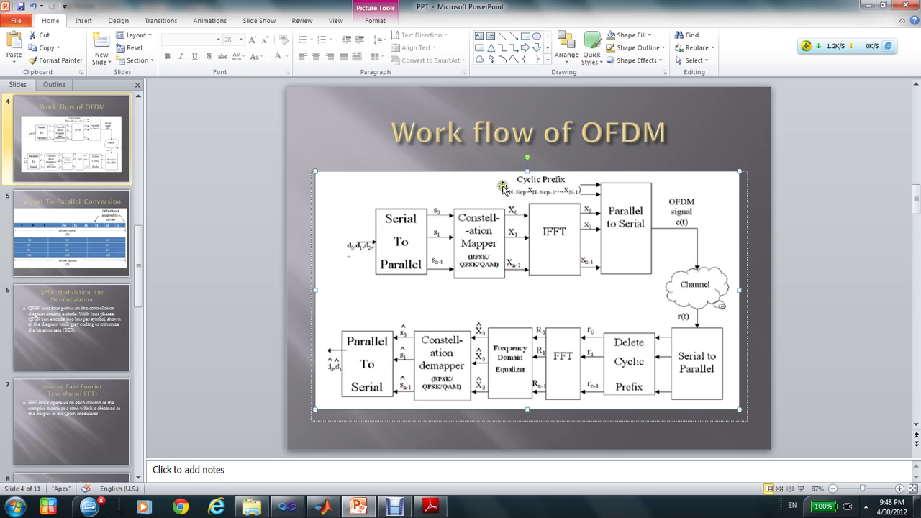
scroll(145, 341, down, 3)
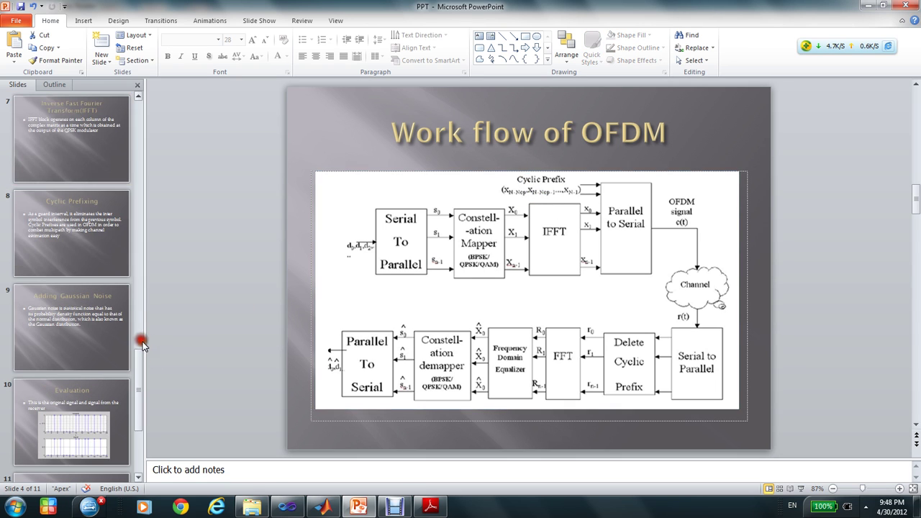
- Show slide 9, Adding Gaussian Noise, highlighting its normal-distribution noise definition
click(142, 340)
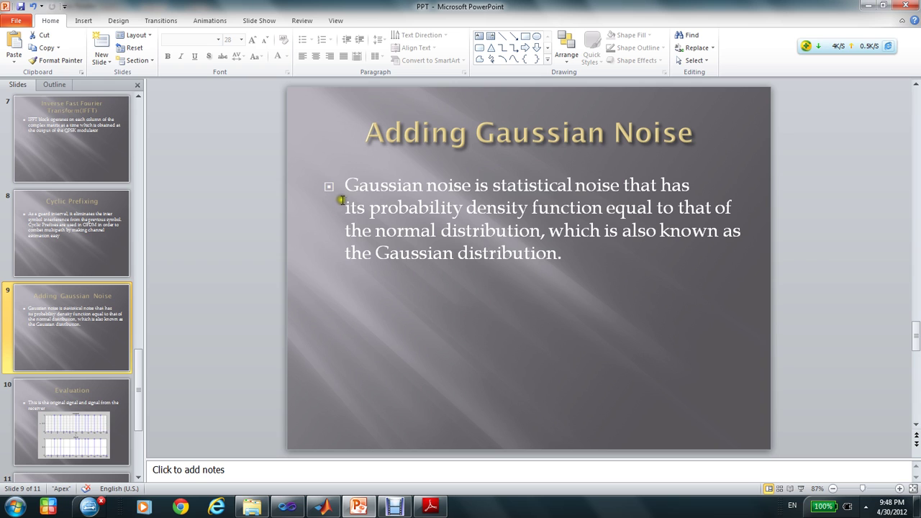
mouse_move(344, 184)
mouse_down()
mouse_move(539, 232)
mouse_move(551, 251)
mouse_up()
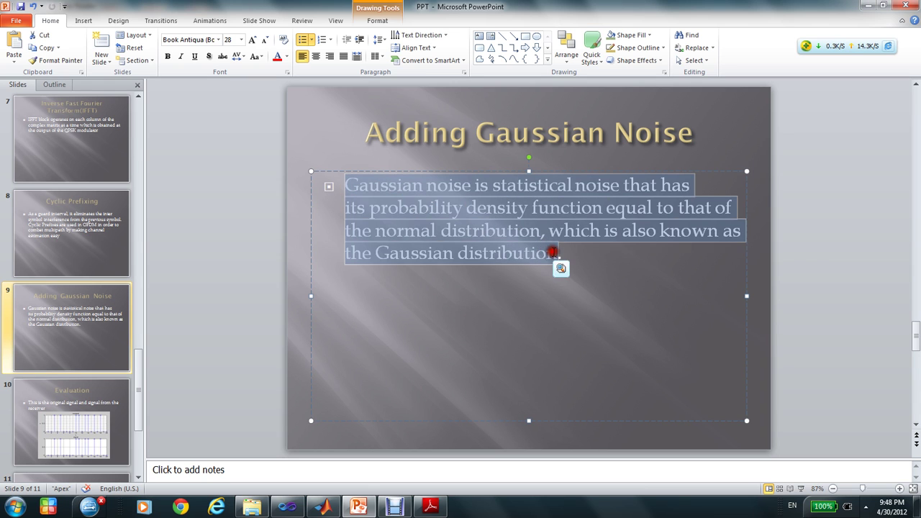
click(581, 279)
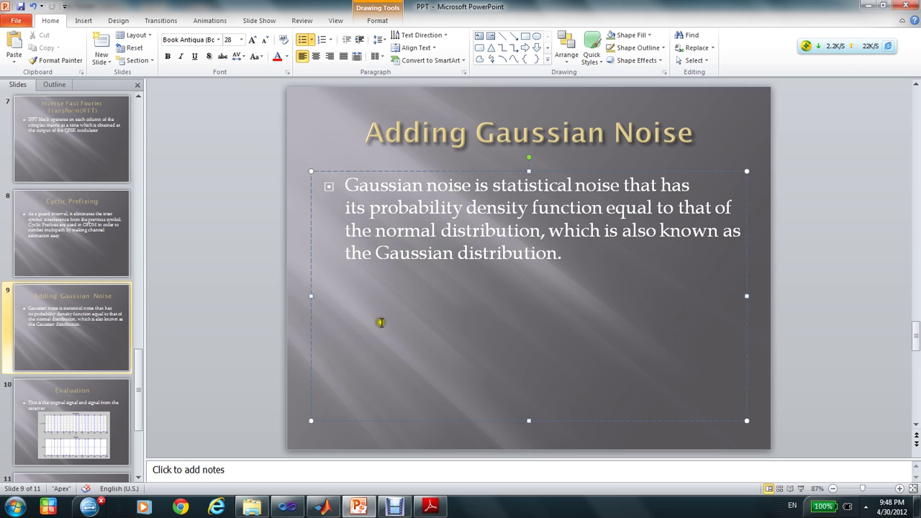
- Advance from slide 10, Evaluation, to slide 11 with the OFDM BER curve
click(115, 403)
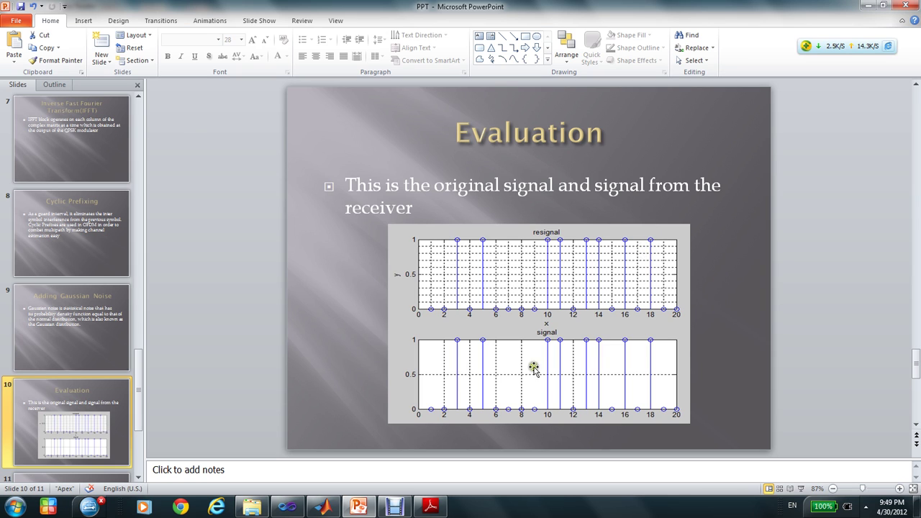
click(140, 381)
click(138, 476)
click(122, 411)
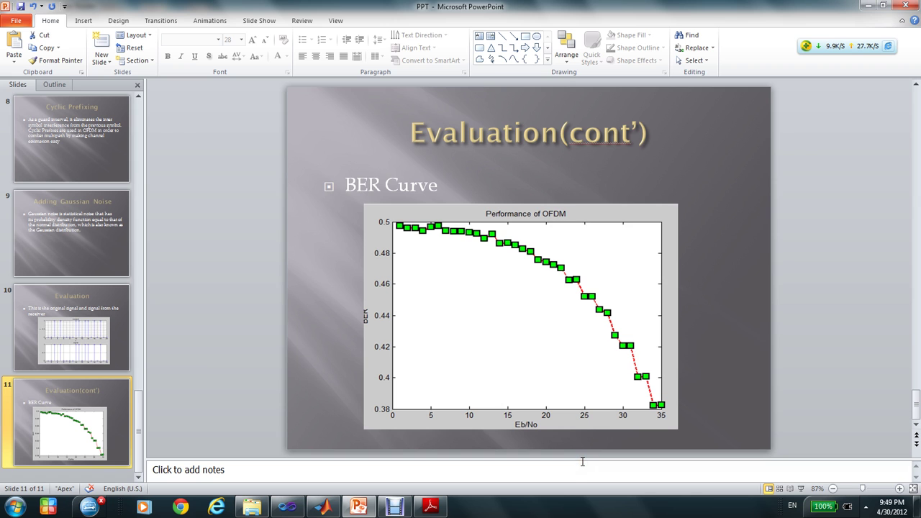
- Maximize MATLAB, open signal.m and run it to plot the 'signal' and 'resignal' stems
click(335, 508)
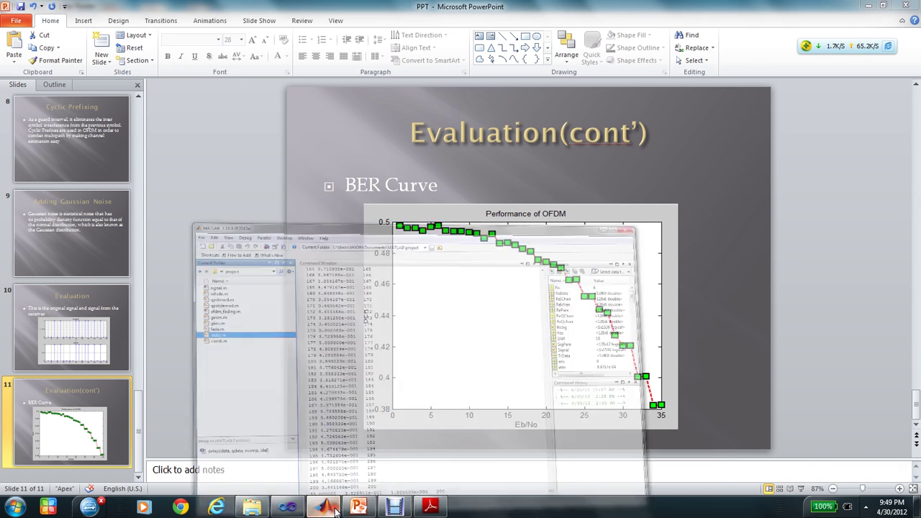
double_click(422, 26)
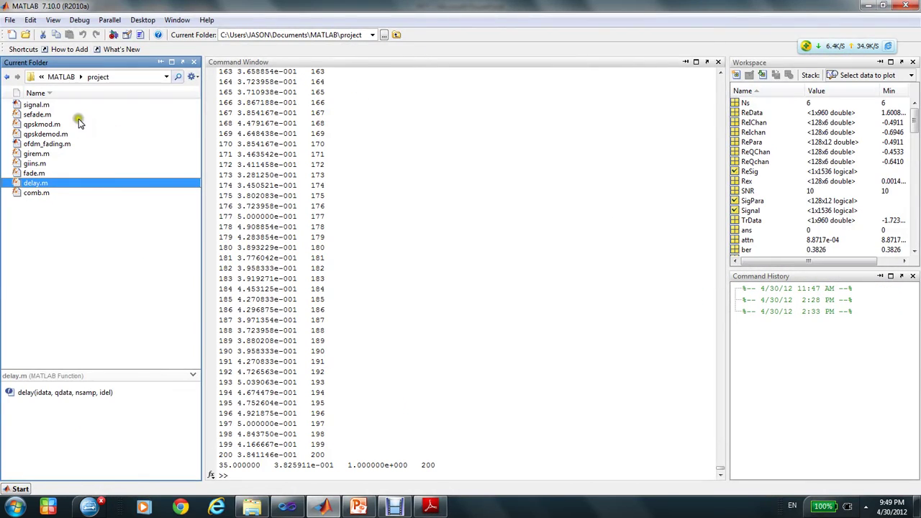
click(80, 107)
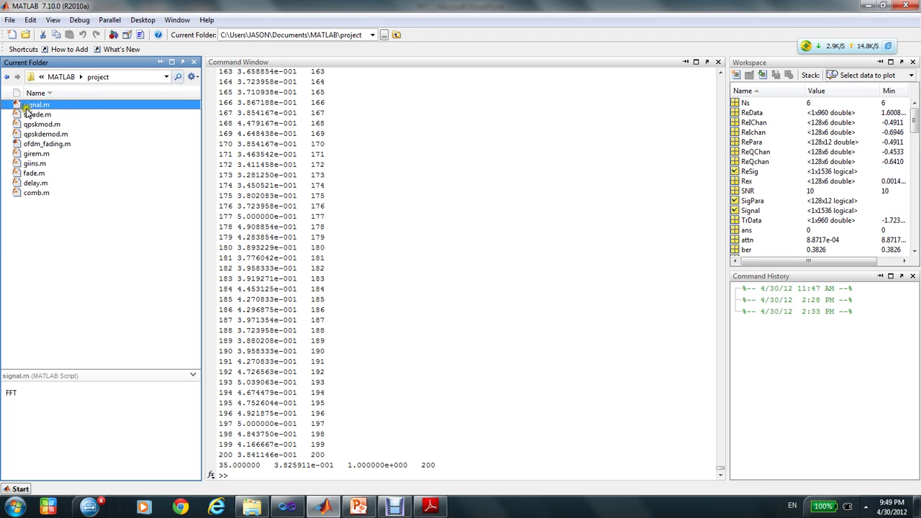
double_click(69, 106)
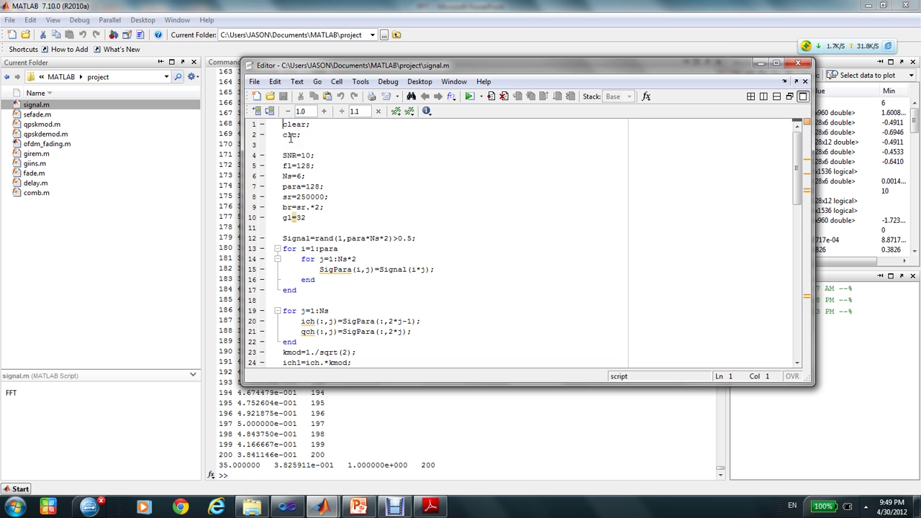
click(469, 95)
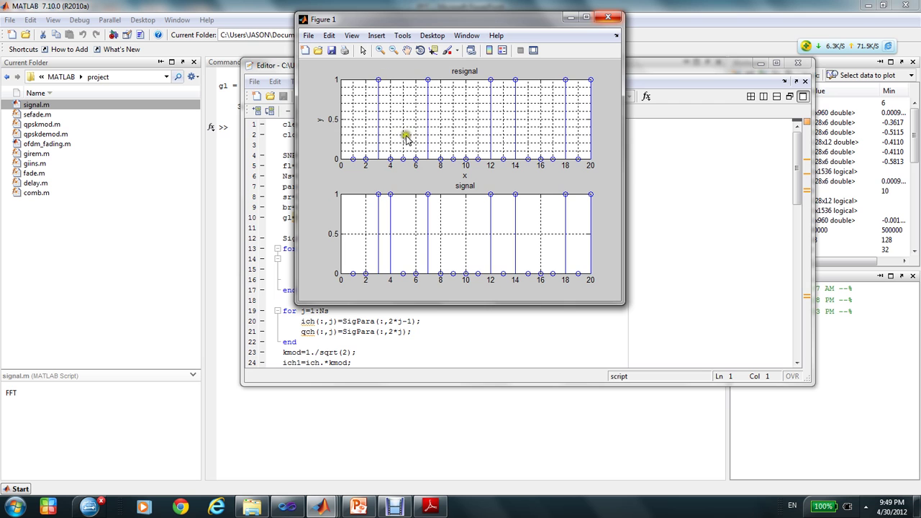
- Close Figure 1, then open qpskmod.m, highlight its modulation code, and close it
click(608, 18)
click(68, 115)
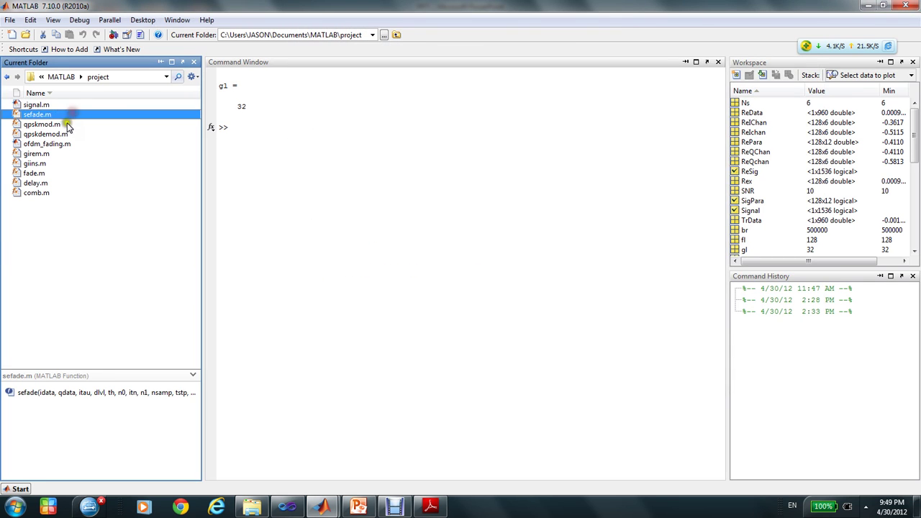
click(61, 125)
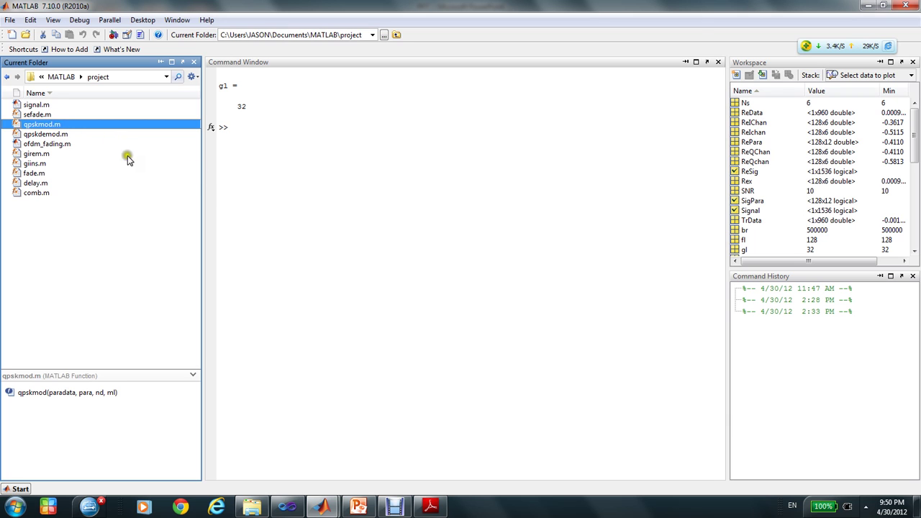
double_click(92, 126)
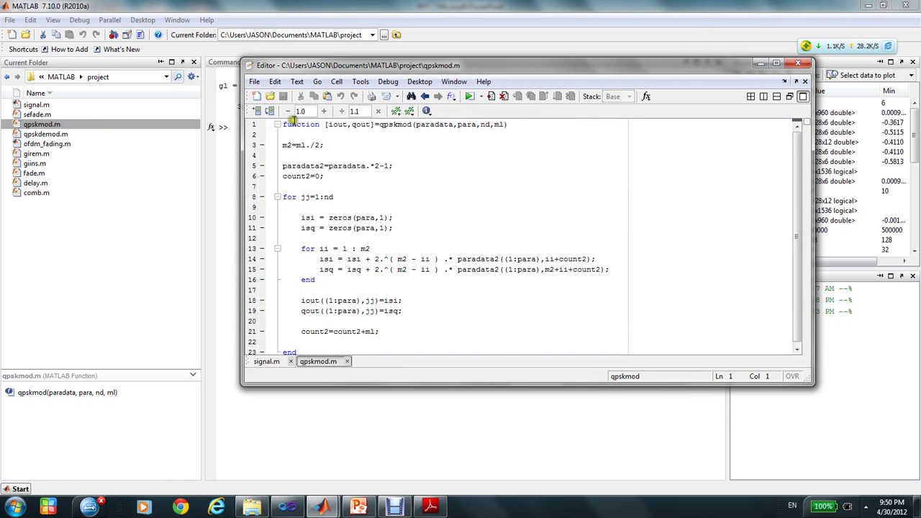
drag(294, 121, 423, 223)
click(426, 222)
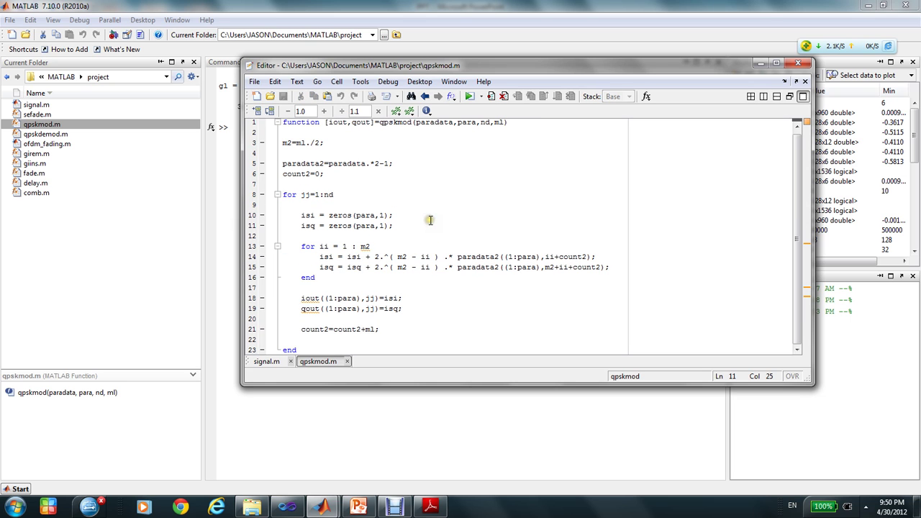
click(804, 63)
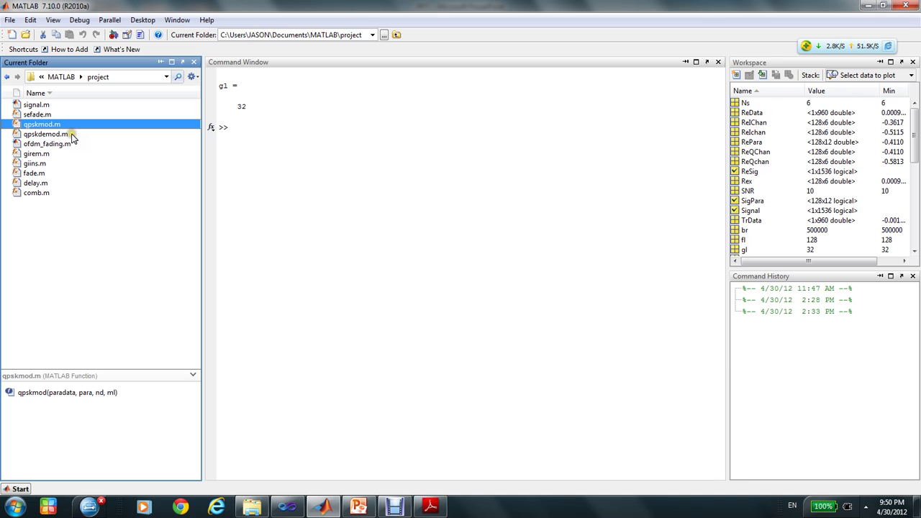
- Open qpskdemod.m, highlight its demodulation statements on lines 2–5, and close it
double_click(71, 134)
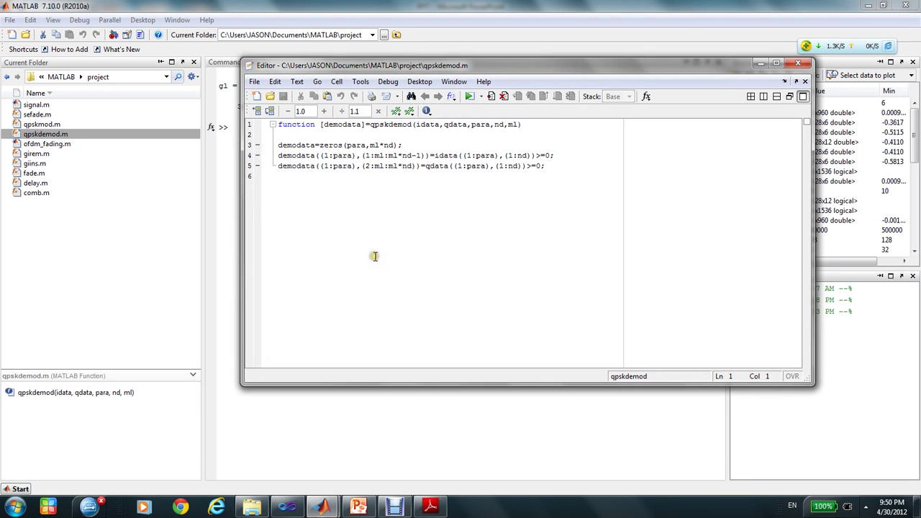
drag(545, 167, 416, 130)
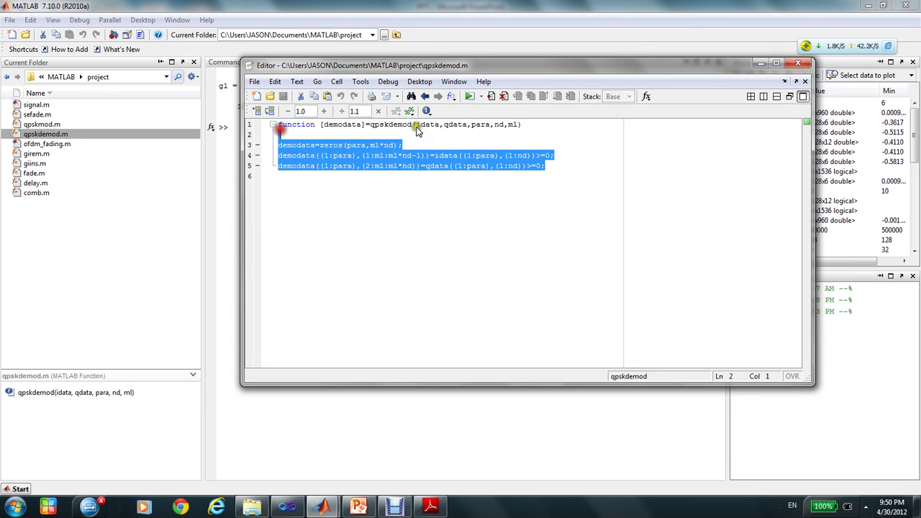
click(797, 63)
click(118, 216)
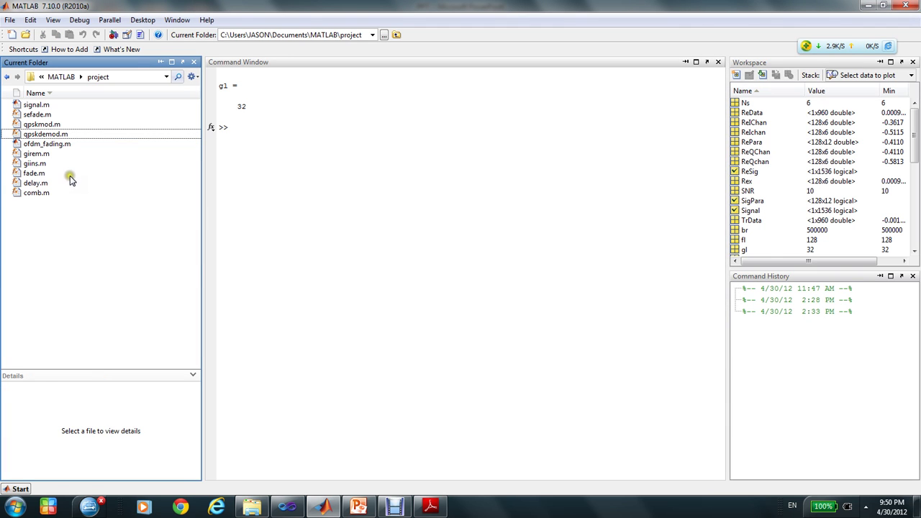
- Open ofdm_fading.m and highlight each parameter on lines 1–8, including fftlen=128, ml=1, br=sr.*ml and gilen=32
double_click(76, 144)
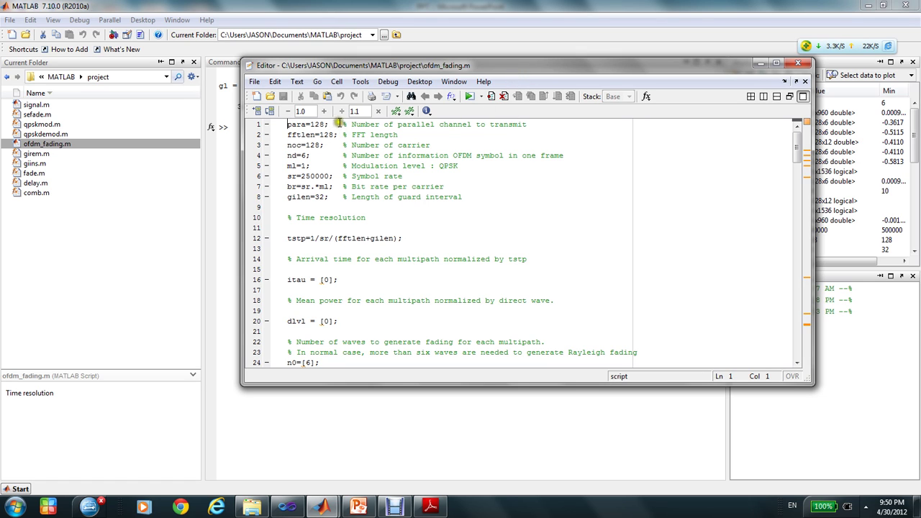
drag(325, 125, 284, 122)
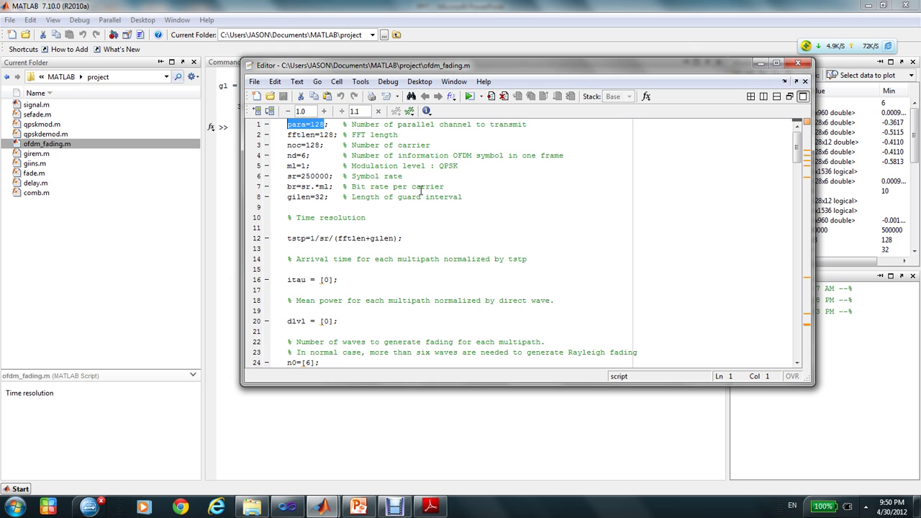
drag(337, 134, 318, 135)
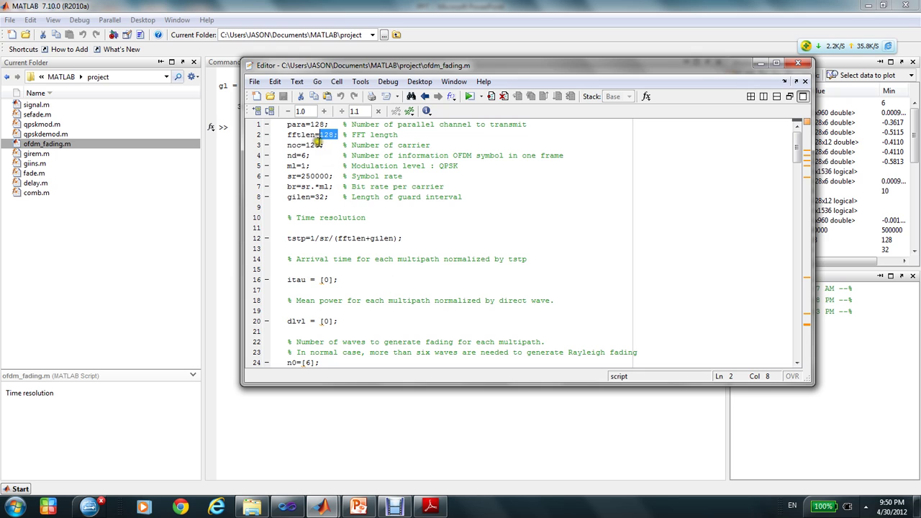
drag(314, 144, 306, 144)
drag(306, 156, 301, 155)
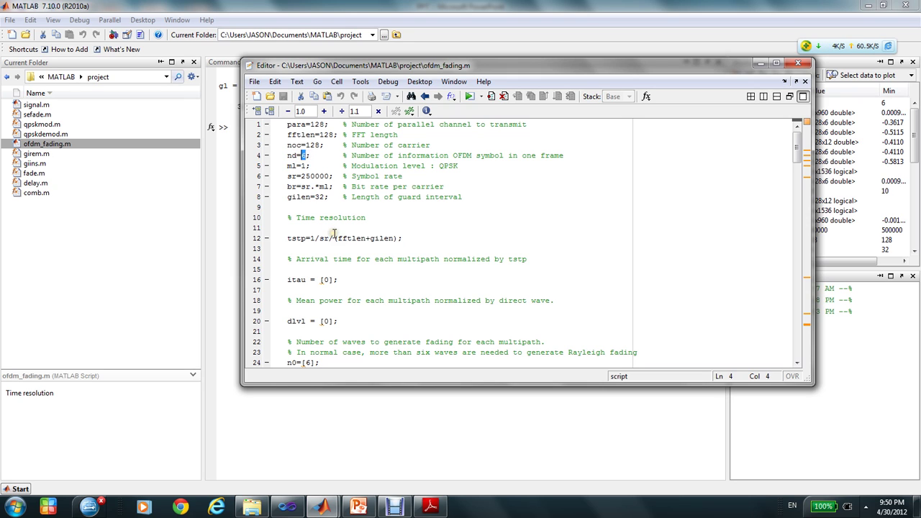
drag(306, 166, 329, 176)
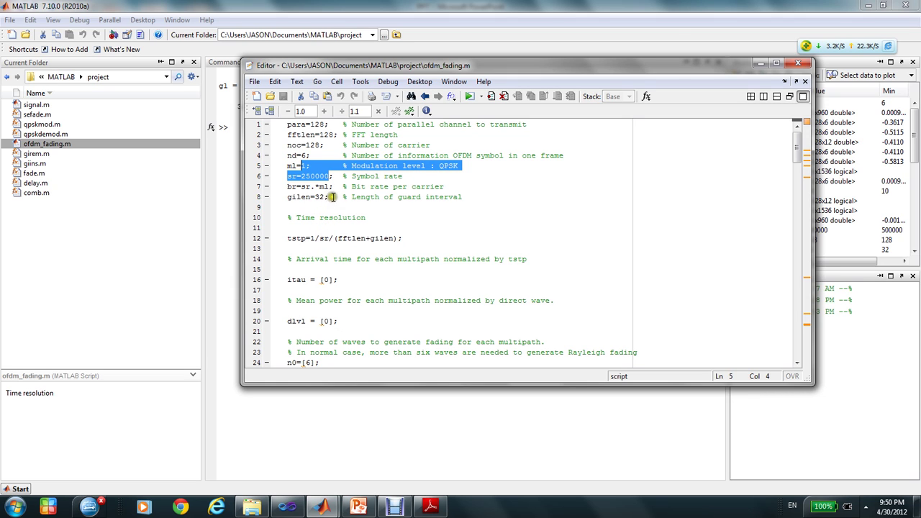
drag(333, 186, 287, 187)
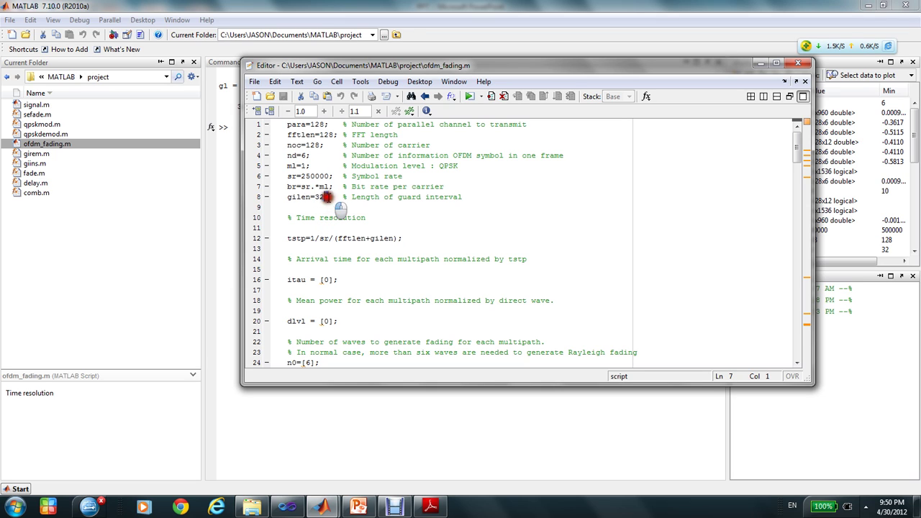
drag(328, 197, 300, 197)
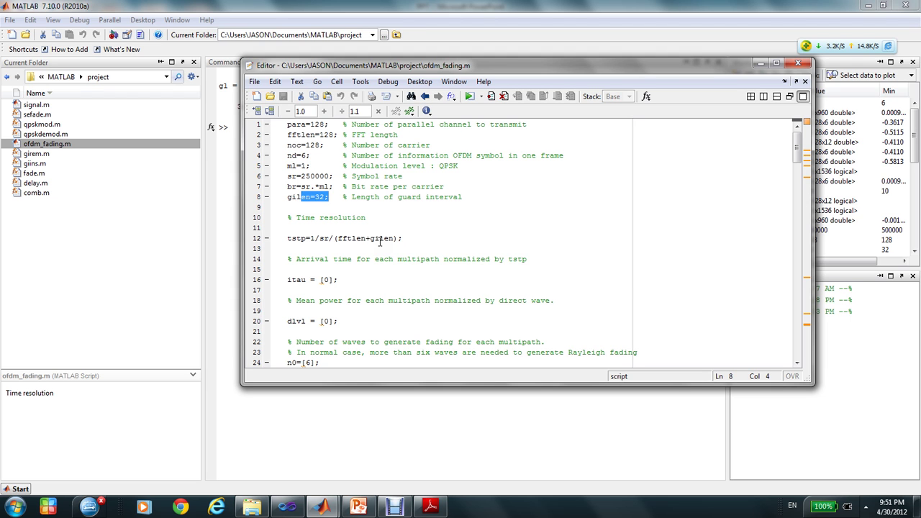
- Scroll through ofdm_fading.m and run it, producing the BER plot over Eb/No 0–35 and BERofdmfad.txt
click(380, 241)
scroll(405, 200, down, 15)
scroll(470, 209, up, 15)
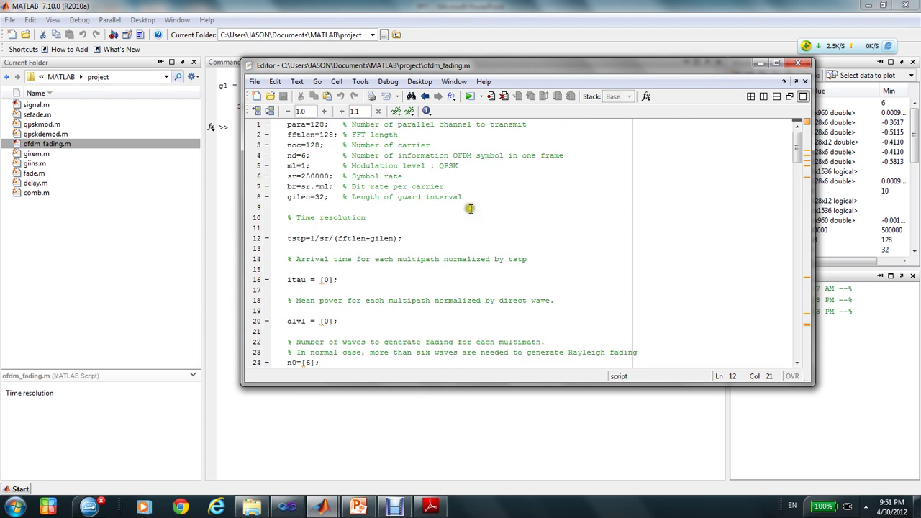
scroll(469, 209, down, 15)
scroll(469, 300, up, 11)
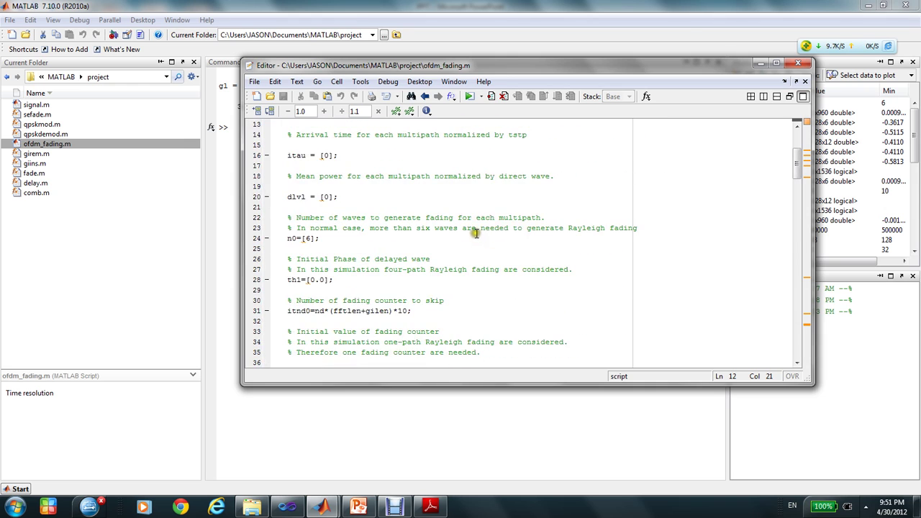
click(469, 96)
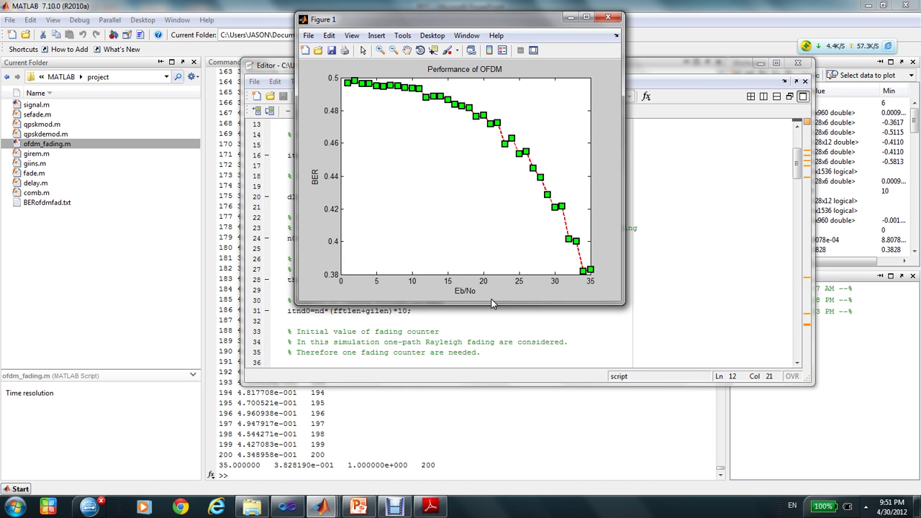
click(414, 334)
scroll(431, 320, down, 20)
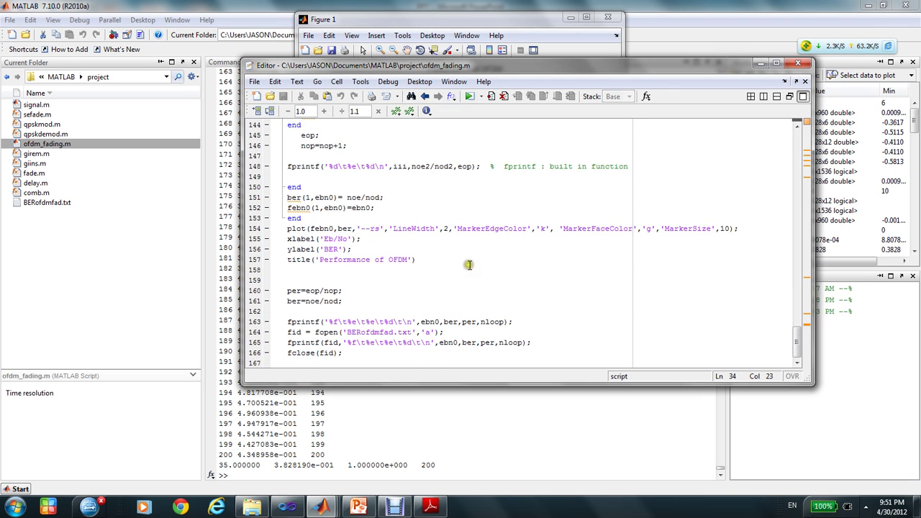
scroll(468, 264, up, 1)
click(419, 18)
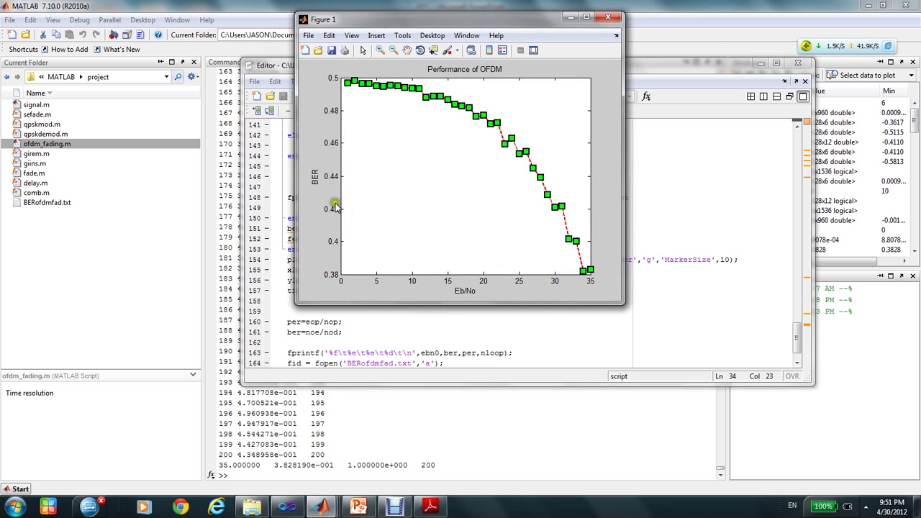